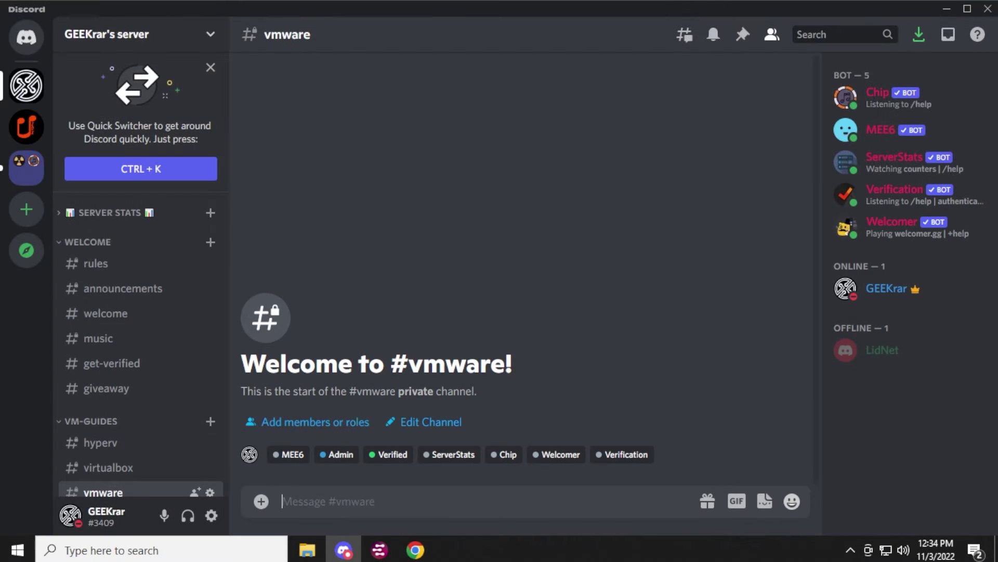
Minimize Discord and scroll the uzox.xyz homepage down to the Invite Now! button
{"action": "left_click", "coordinate": [947, 9]}
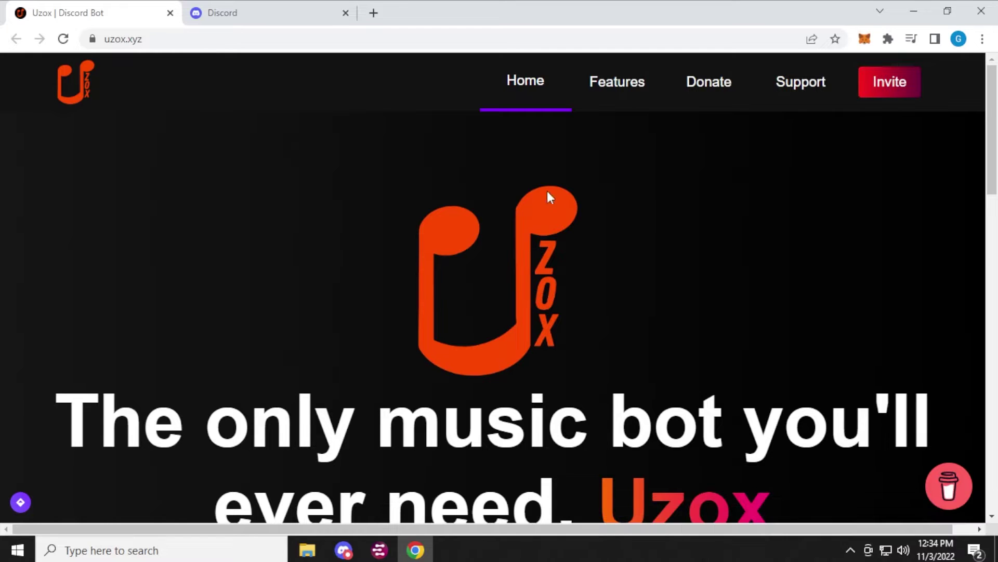
{"action": "left_click_drag", "start_coordinate": [994, 174], "coordinate": [995, 251]}
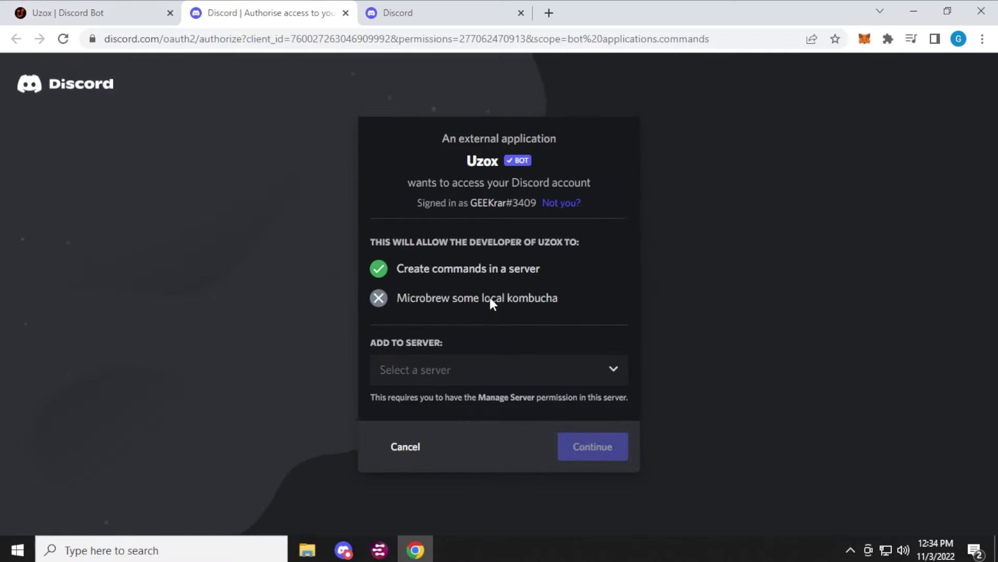
Choose GEEKrar's server for the Uzox bot and authorise its listed permissions
{"action": "left_click", "coordinate": [472, 373]}
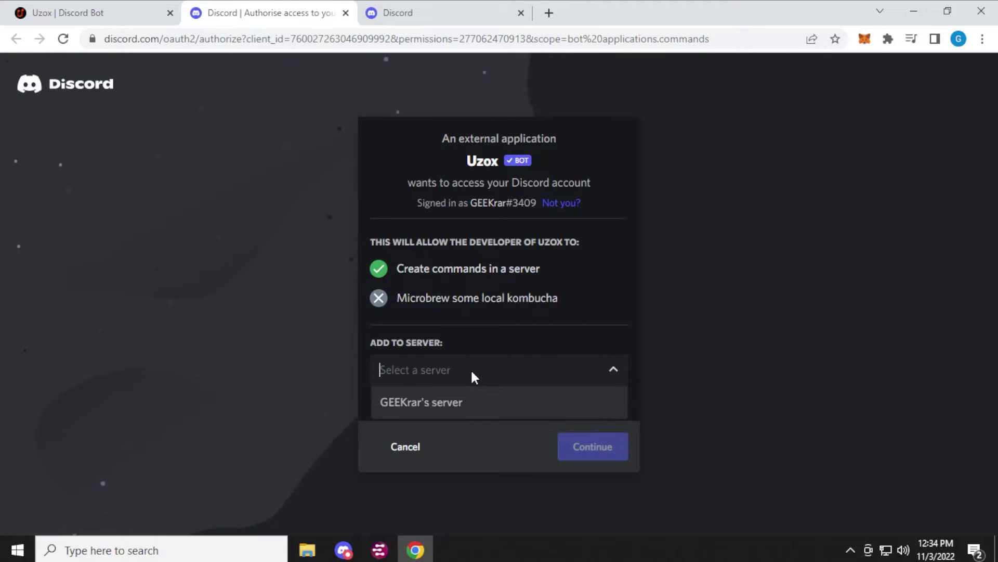
{"action": "left_click", "coordinate": [453, 404]}
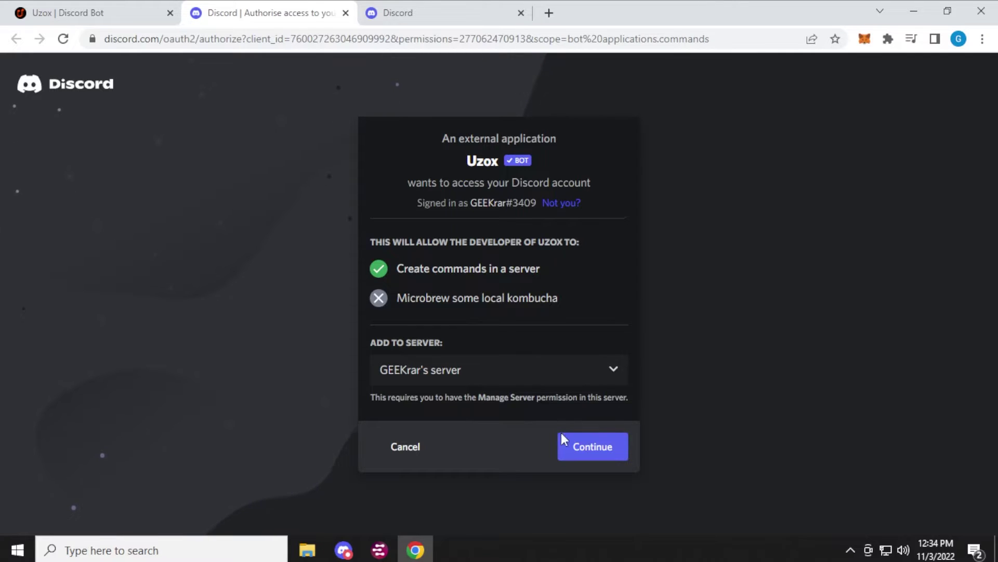
{"action": "left_click", "coordinate": [577, 451]}
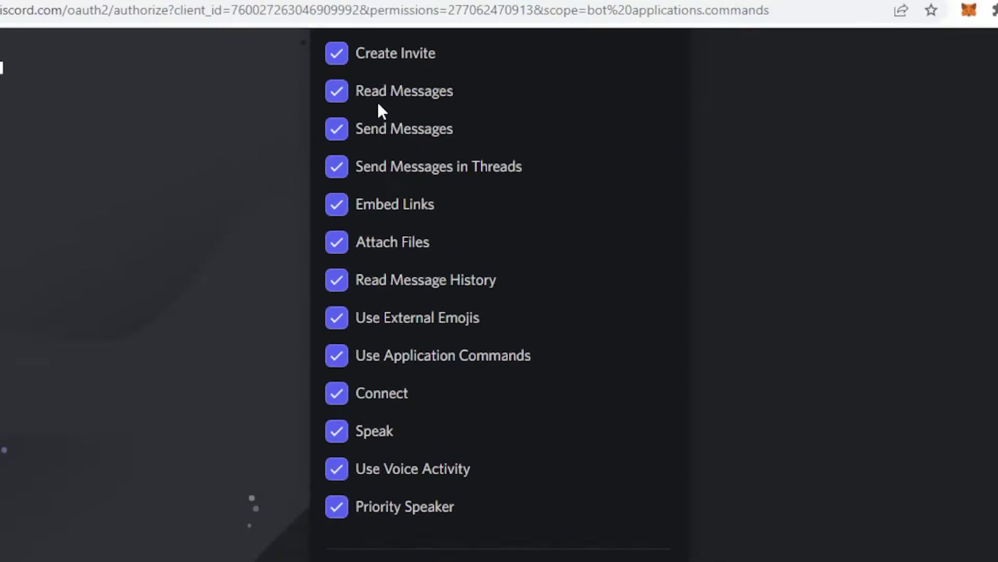
{"action": "scroll", "coordinate": [728, 364], "scroll_direction": "down", "scroll_amount": 2}
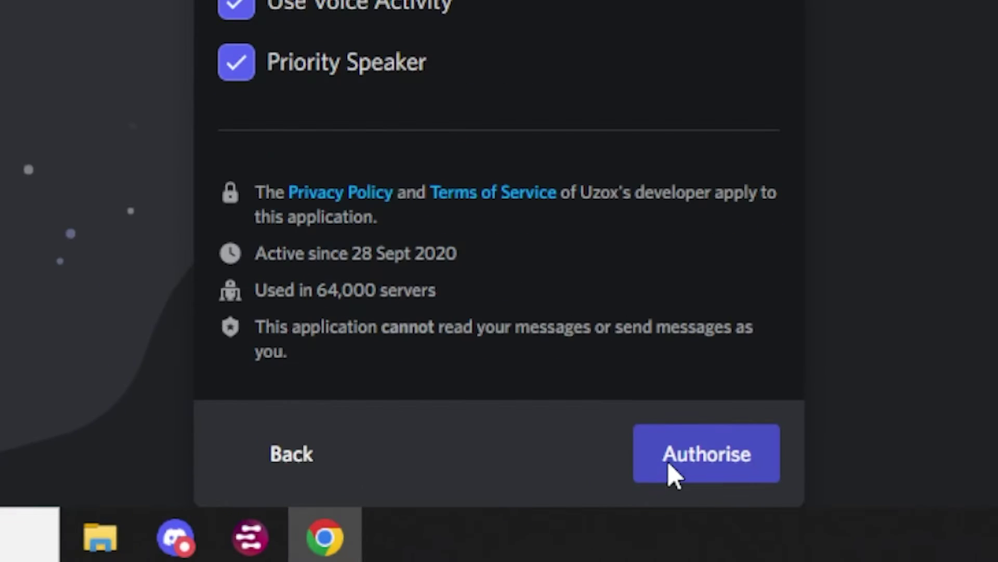
{"action": "left_click", "coordinate": [589, 512]}
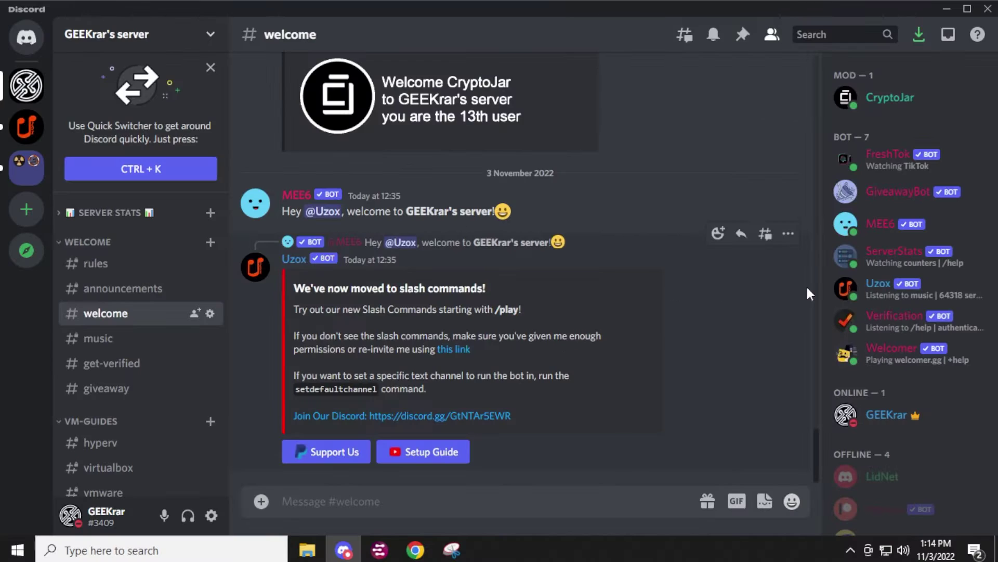
Review the Uzox member's Admin and bot roles from its context menu, then dismiss it
{"action": "right_click", "coordinate": [882, 279]}
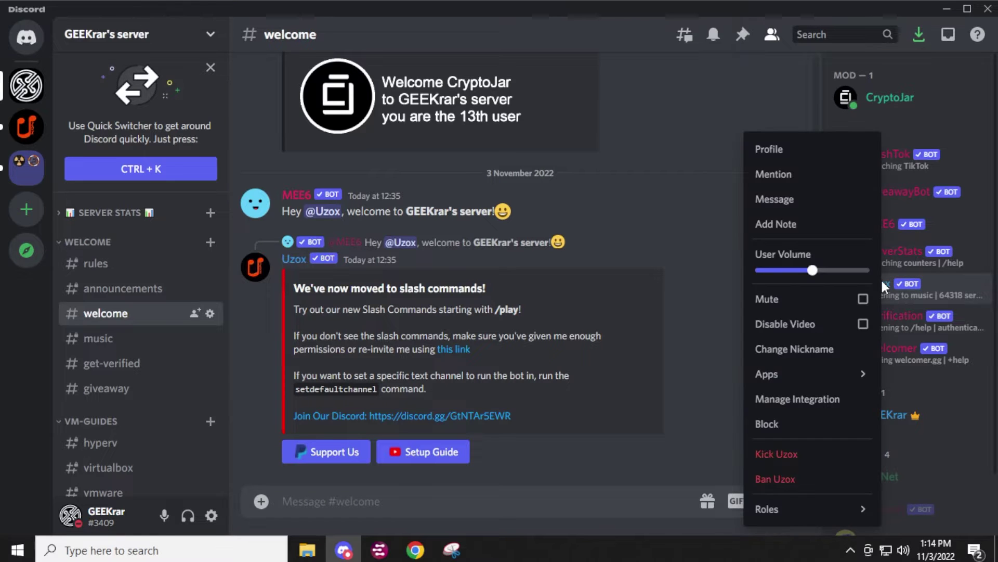
{"action": "mouse_move", "coordinate": [775, 512]}
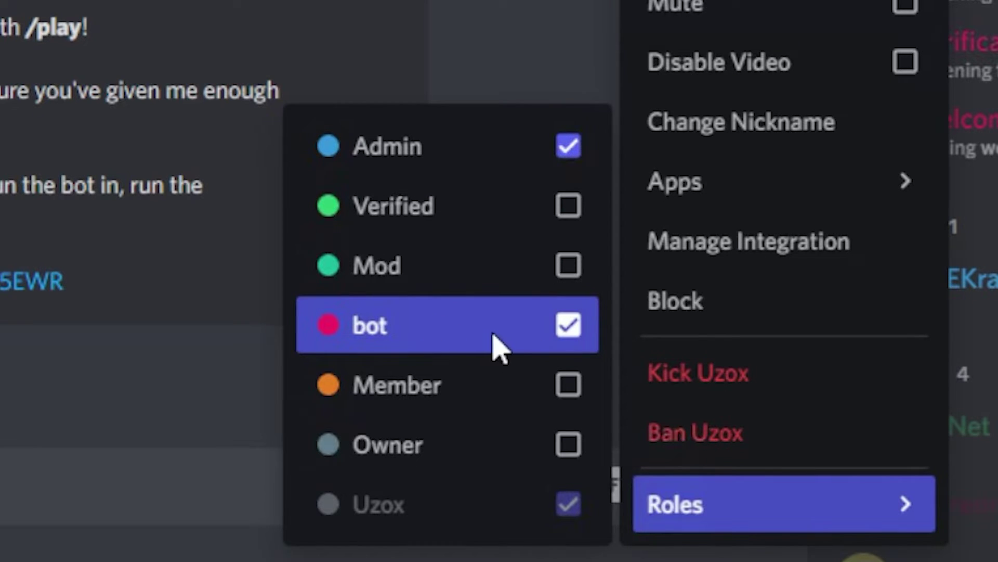
{"action": "key", "text": "Escape"}
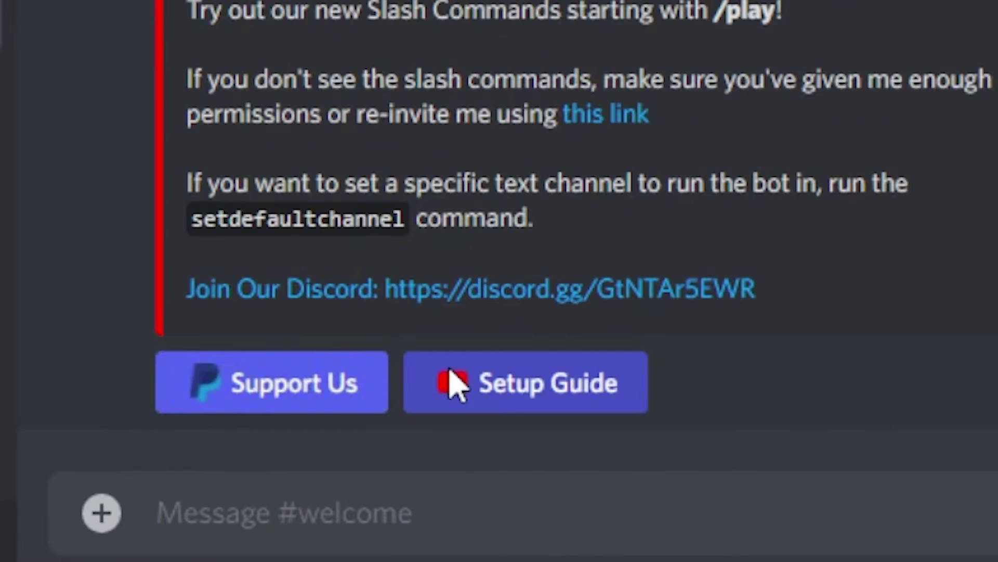
Run /setdefaultchannel with #general as Uzox's default text channel
{"action": "type", "text": "/set"}
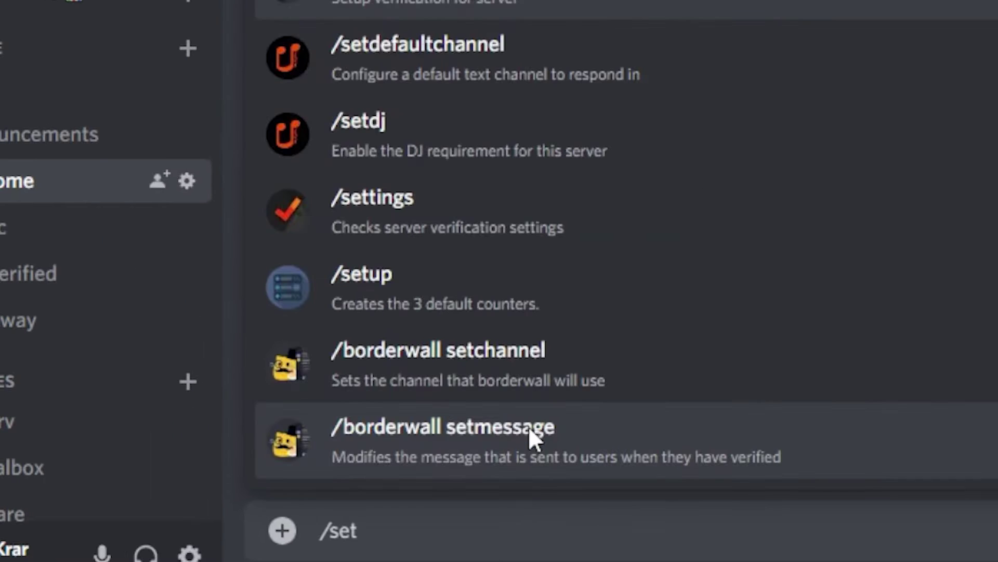
{"action": "left_click", "coordinate": [539, 58]}
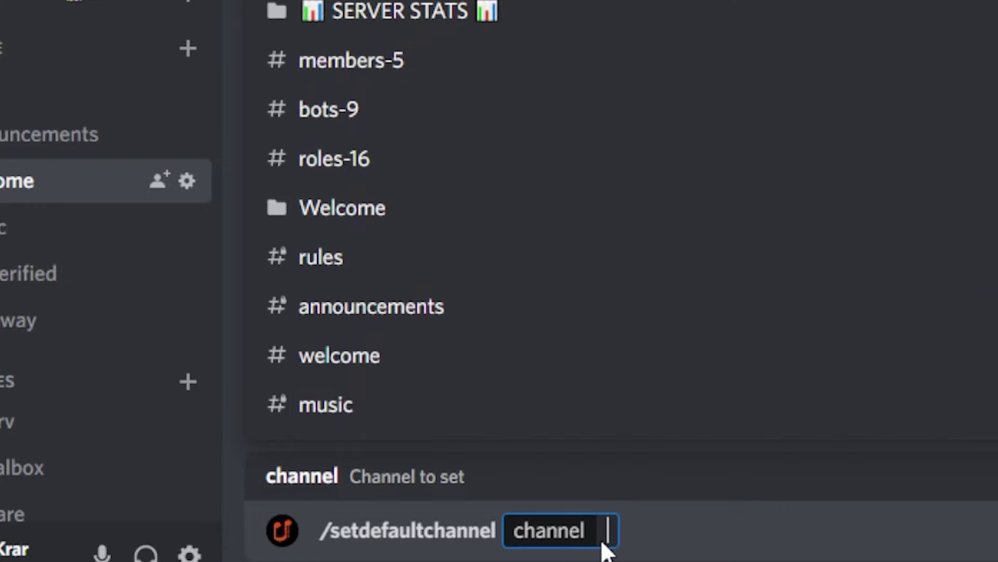
{"action": "type", "text": "gen"}
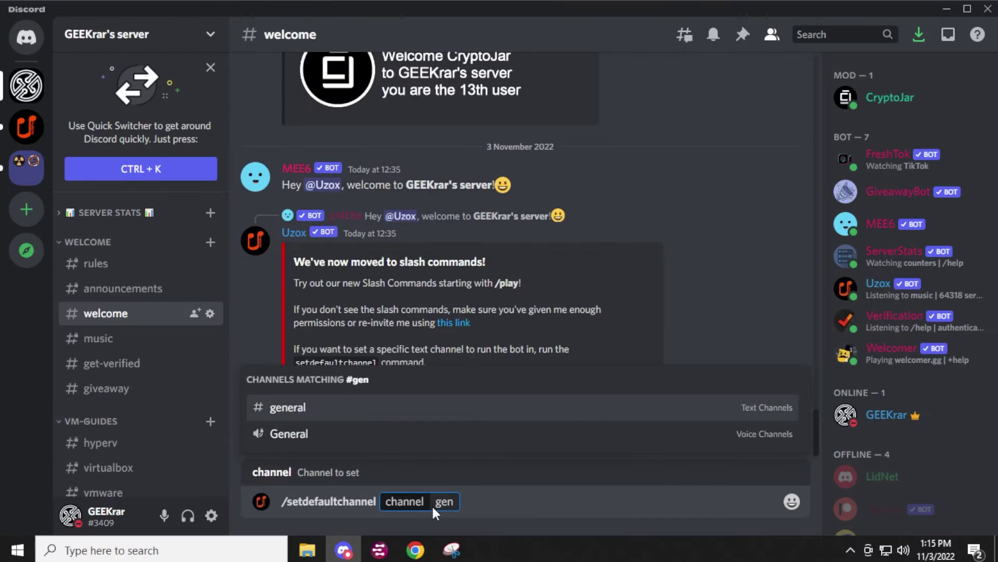
{"action": "left_click", "coordinate": [357, 407]}
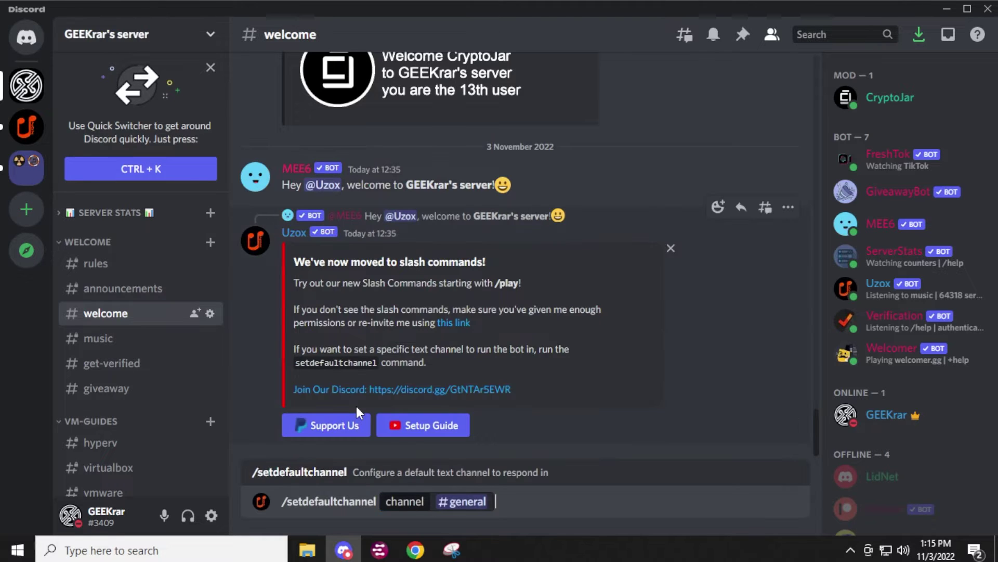
{"action": "key", "text": "Return"}
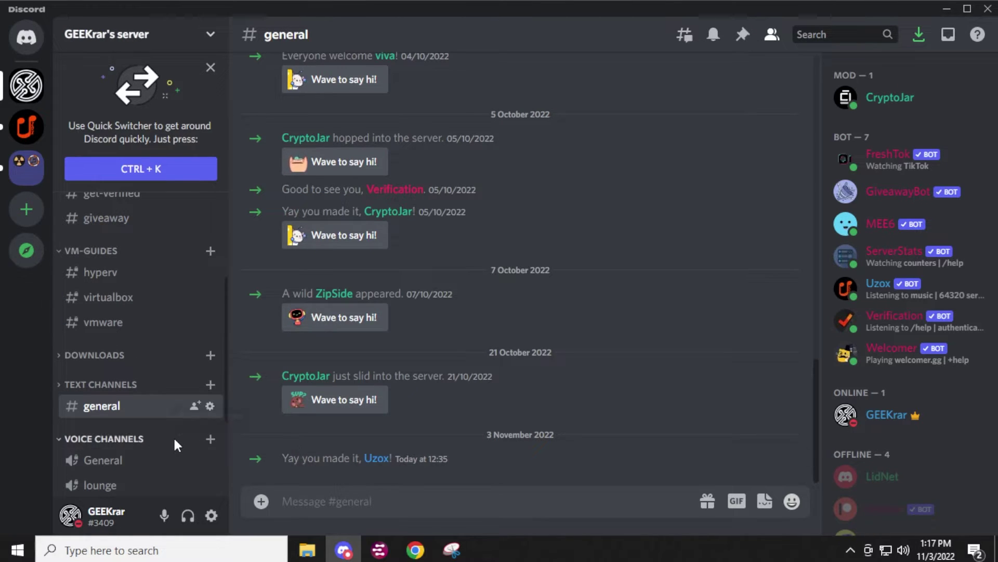
Join the music voice channel, play SICKO MODE via /play with a YouTube link, then stop it
{"action": "scroll", "coordinate": [173, 436], "scroll_direction": "down", "scroll_amount": 1}
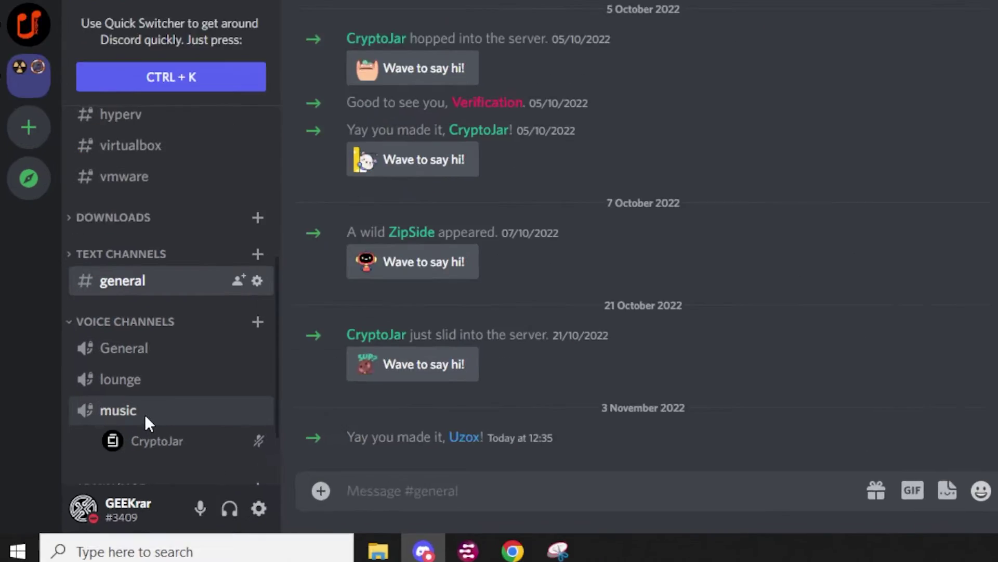
{"action": "left_click", "coordinate": [144, 414]}
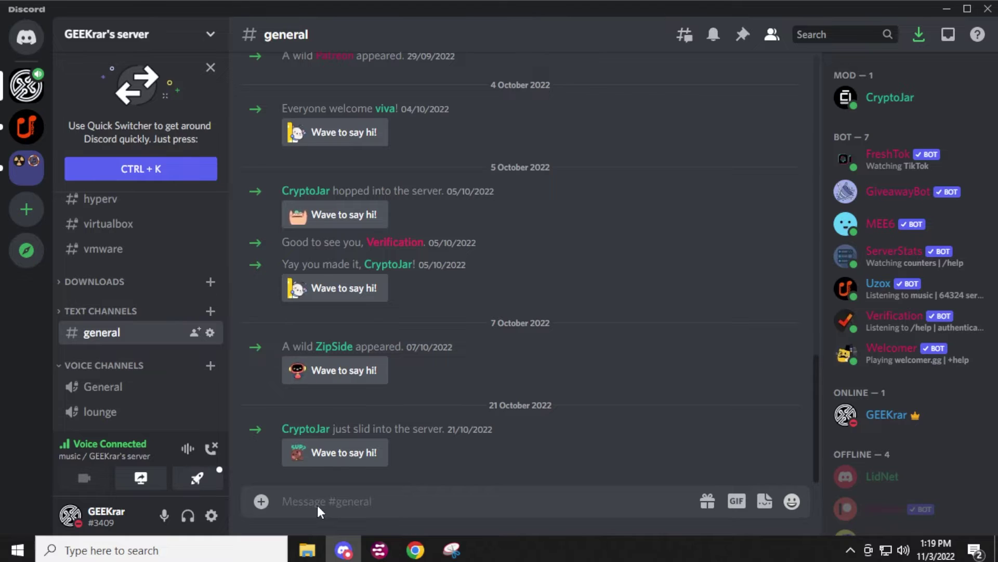
{"action": "type", "text": "/play"}
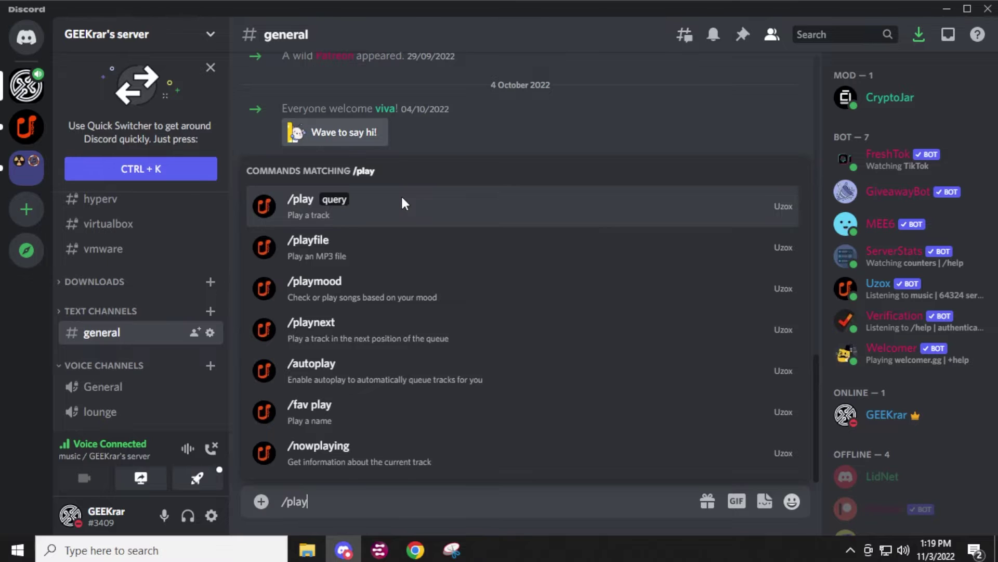
{"action": "left_click", "coordinate": [402, 198]}
{"action": "type", "text": "https://www.youtube.com/watch?v=f2YWfeFRZO0"}
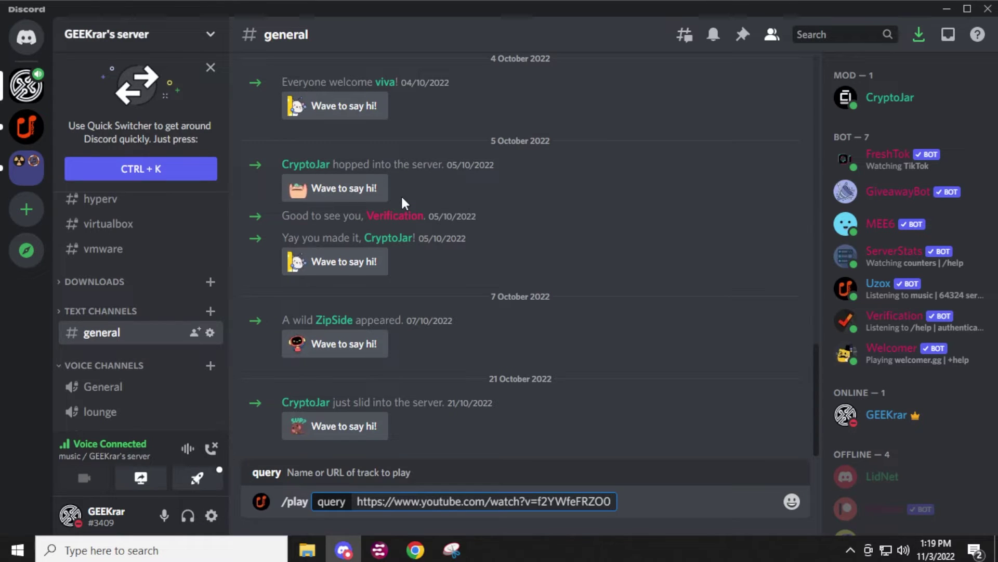
{"action": "key", "text": "Return"}
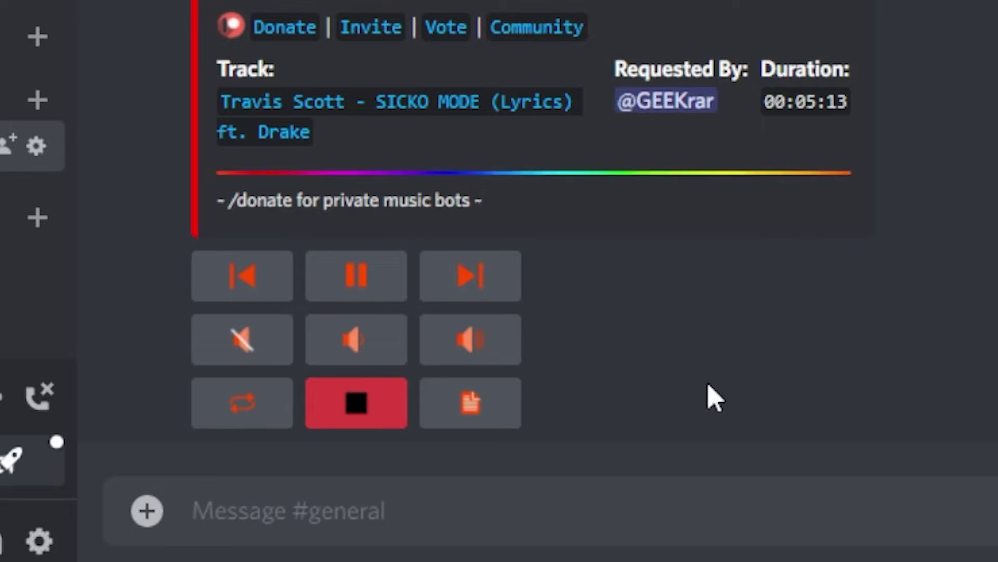
{"action": "left_click", "coordinate": [385, 423]}
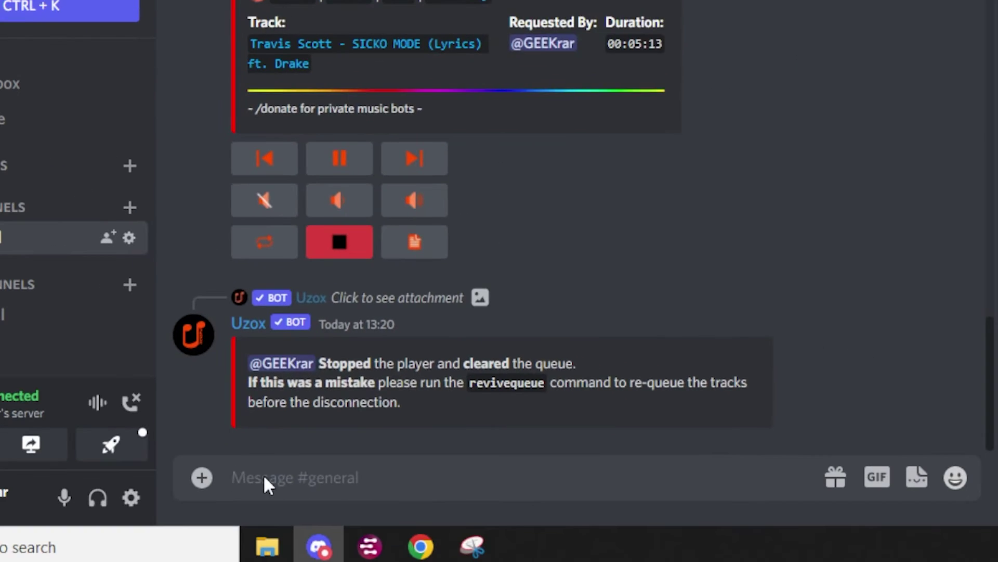
Filter the slash-command list to Uzox's commands and scroll down toward /search
{"action": "type", "text": "/"}
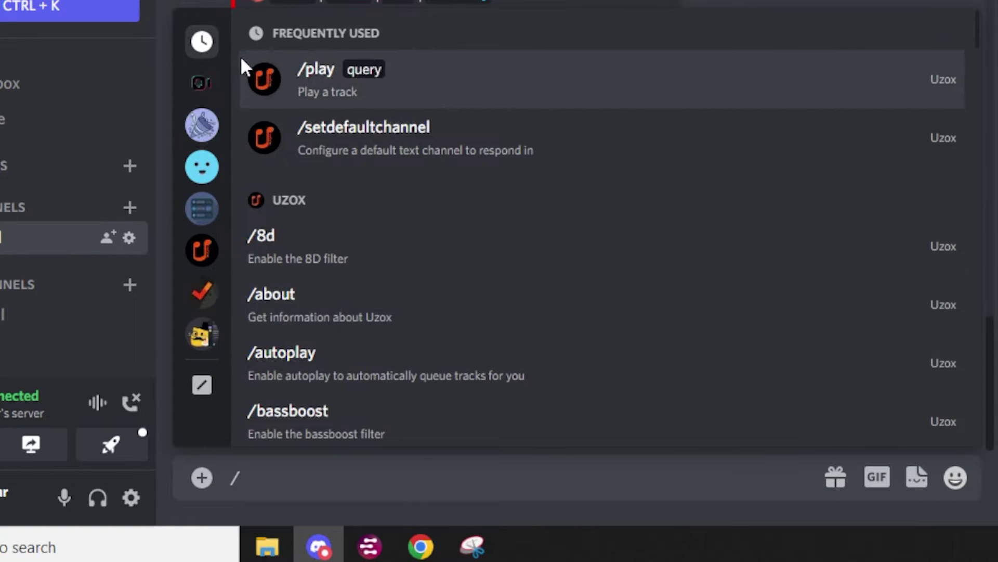
{"action": "left_click", "coordinate": [203, 259]}
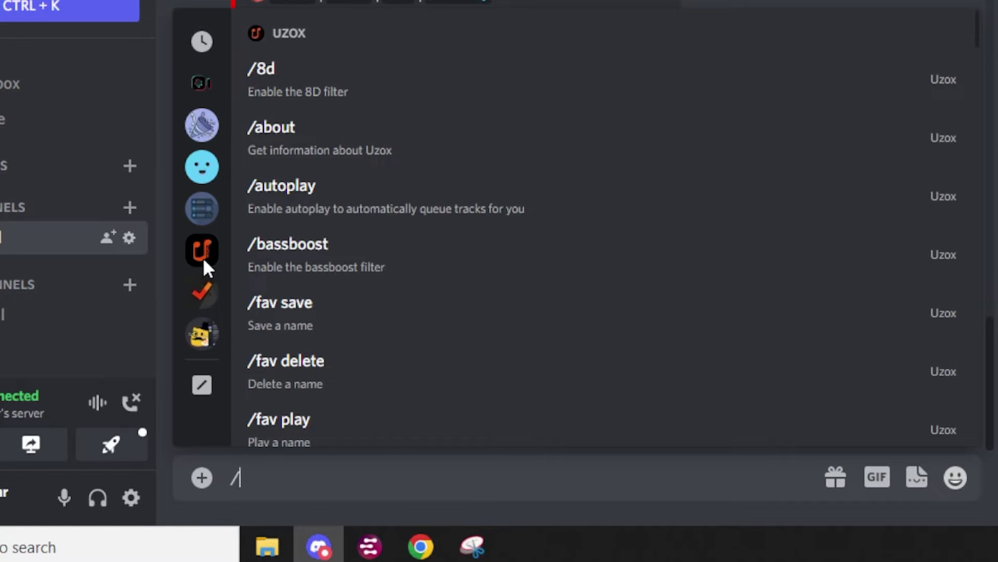
{"action": "scroll", "coordinate": [761, 100], "scroll_direction": "down", "scroll_amount": 7}
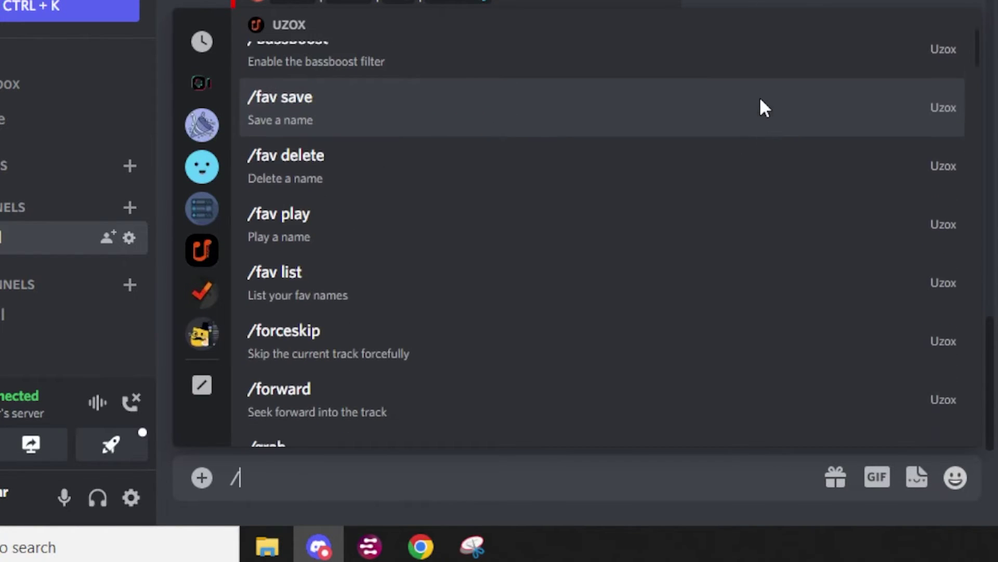
{"action": "scroll", "coordinate": [760, 100], "scroll_direction": "down", "scroll_amount": 5}
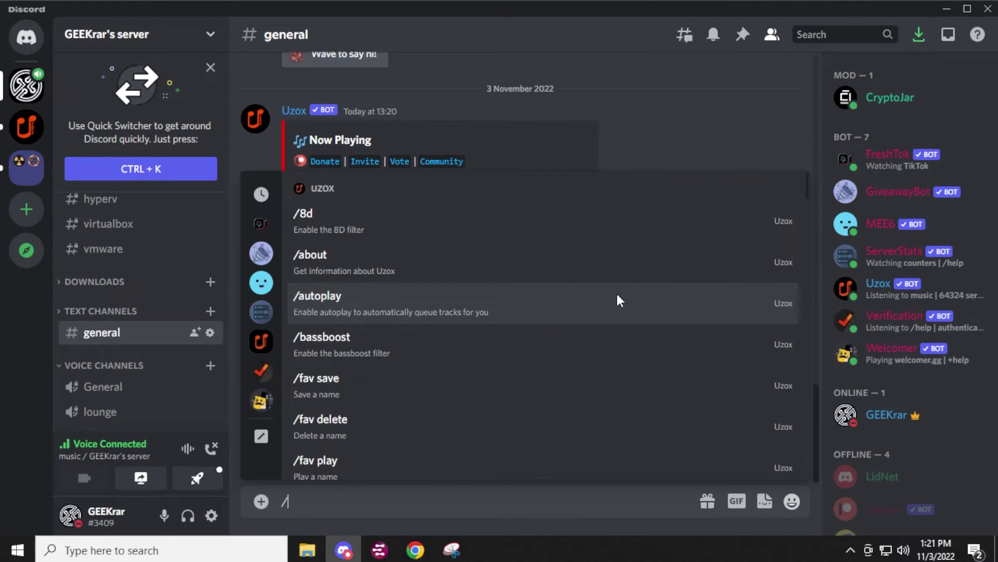
{"action": "scroll", "coordinate": [616, 292], "scroll_direction": "down", "scroll_amount": 7}
{"action": "scroll", "coordinate": [517, 388], "scroll_direction": "down", "scroll_amount": 5}
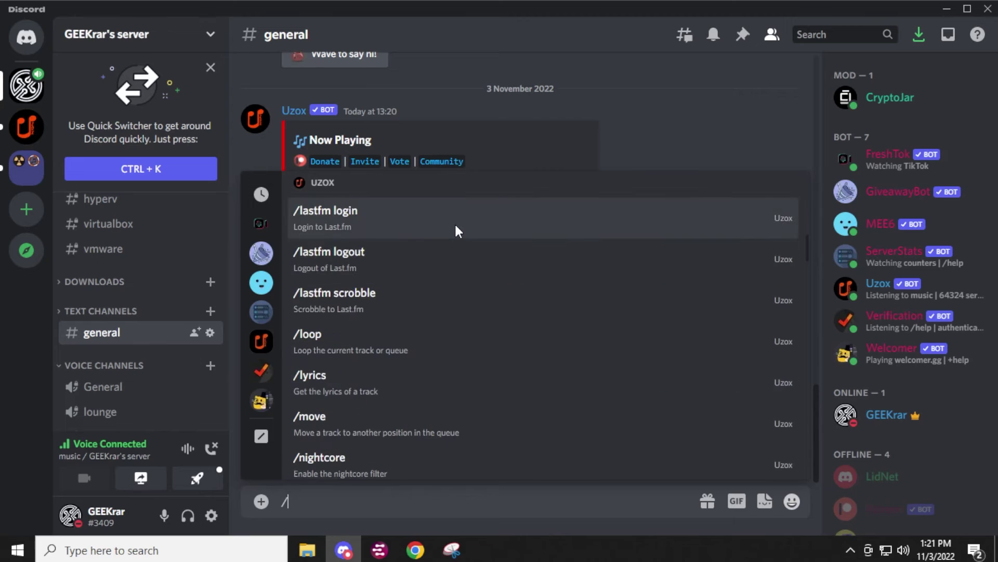
{"action": "scroll", "coordinate": [483, 291], "scroll_direction": "down", "scroll_amount": 8}
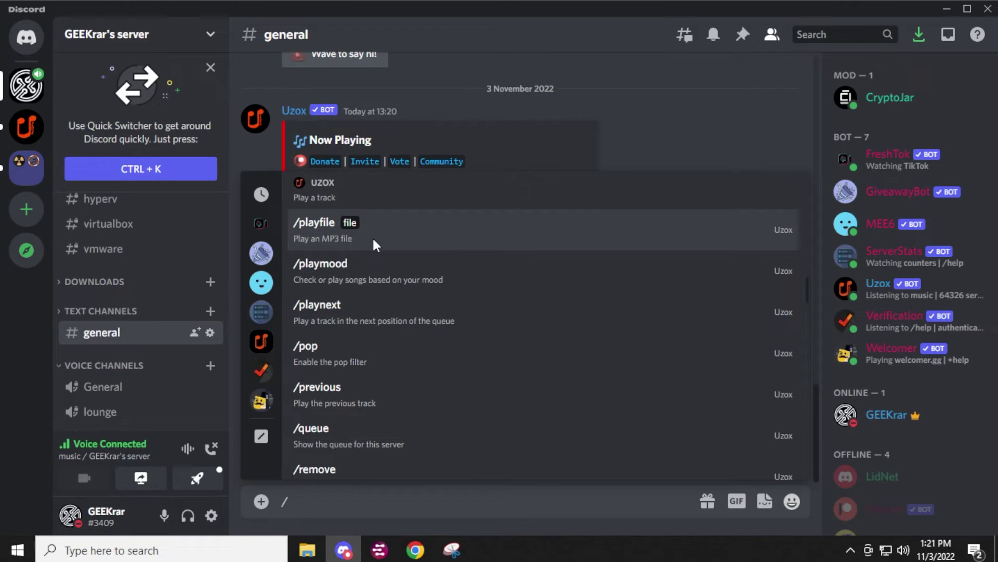
{"action": "scroll", "coordinate": [403, 295], "scroll_direction": "down", "scroll_amount": 5}
Search Uzox for 'drake' and queue Drake - God's Plan from the results
{"action": "left_click", "coordinate": [402, 295]}
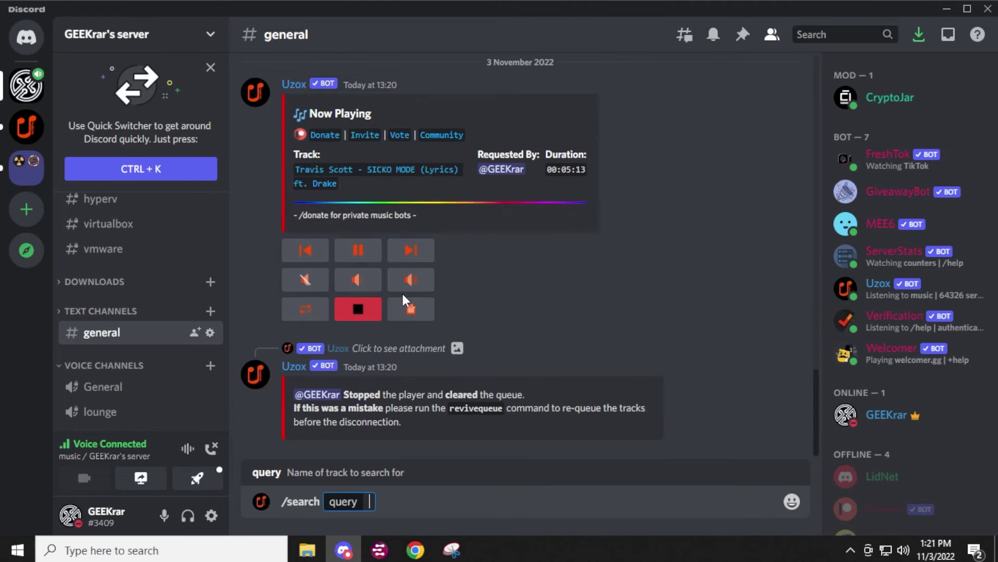
{"action": "type", "text": "drake"}
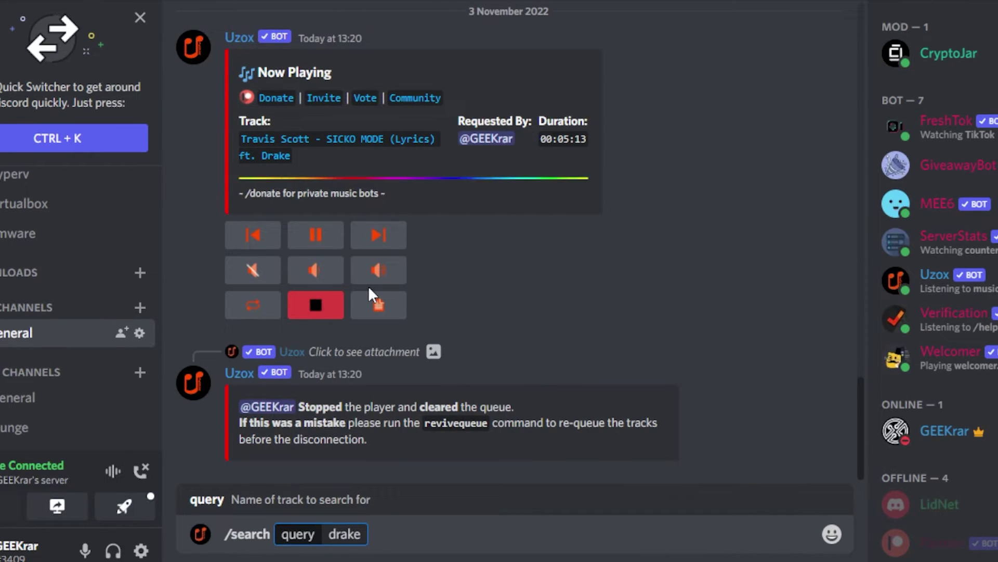
{"action": "key", "text": "Return"}
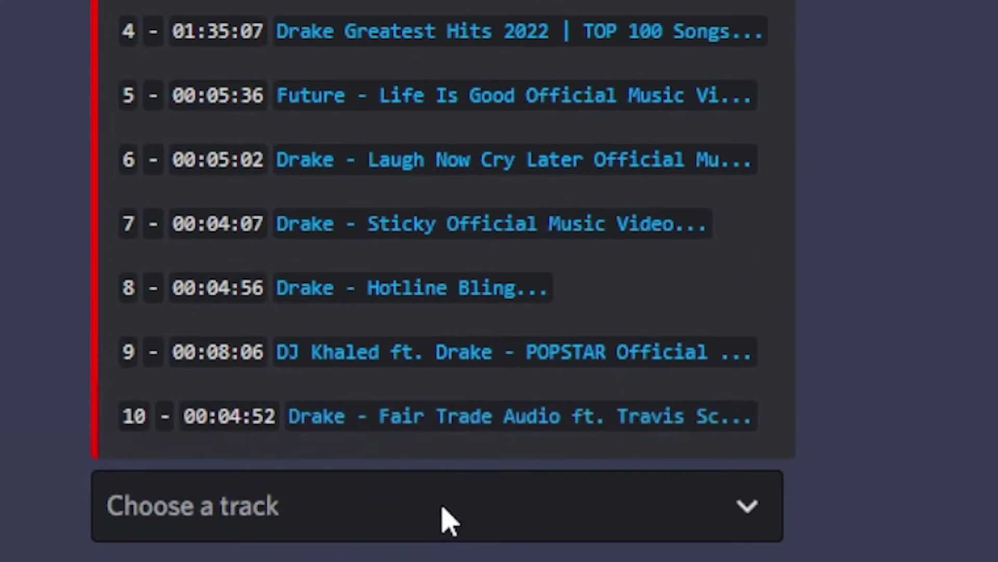
{"action": "left_click", "coordinate": [372, 454]}
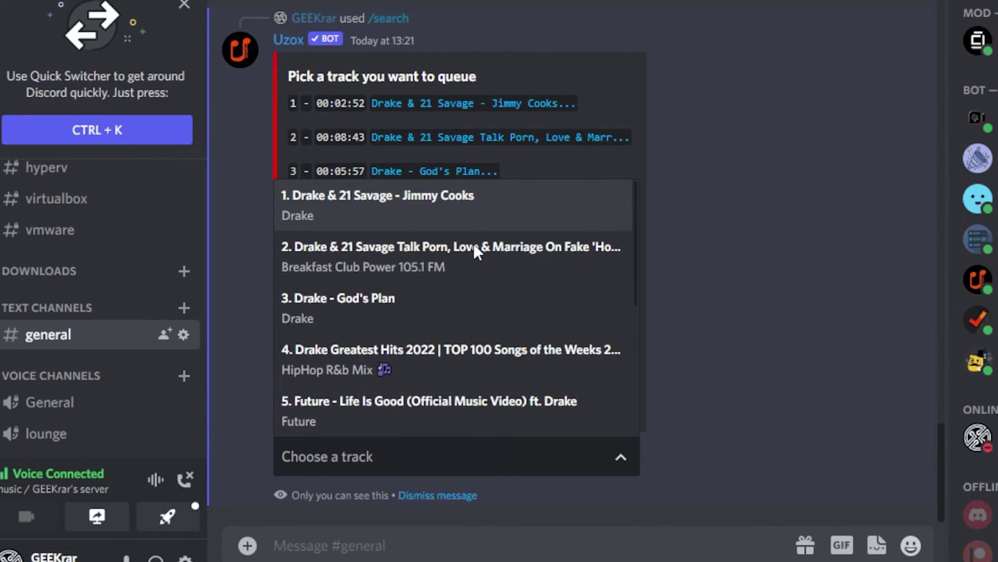
{"action": "left_click", "coordinate": [381, 301]}
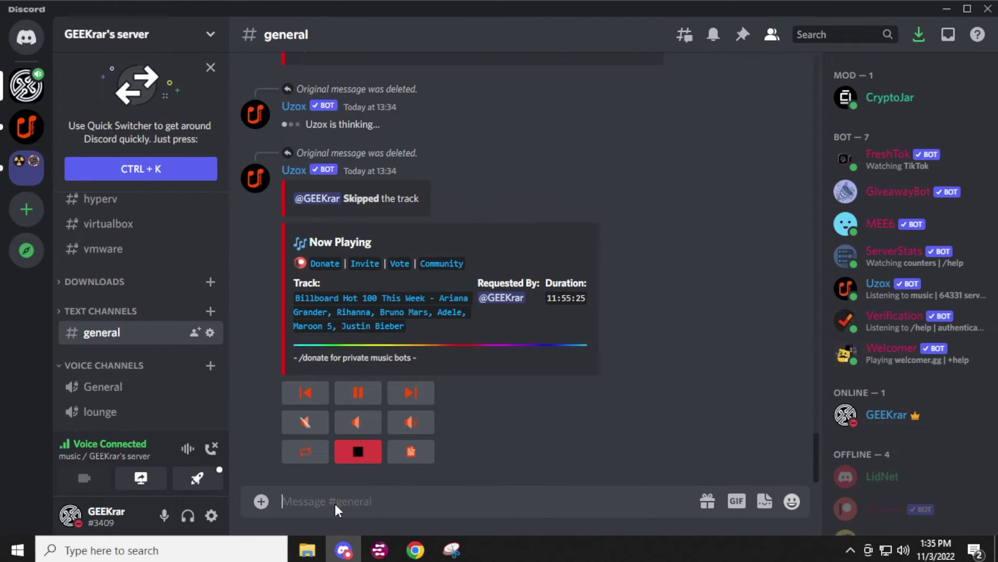
Run /play with the pasted YouTube link to play Nina Chuba - Jungle (Lyrics)
{"action": "type", "text": "/play"}
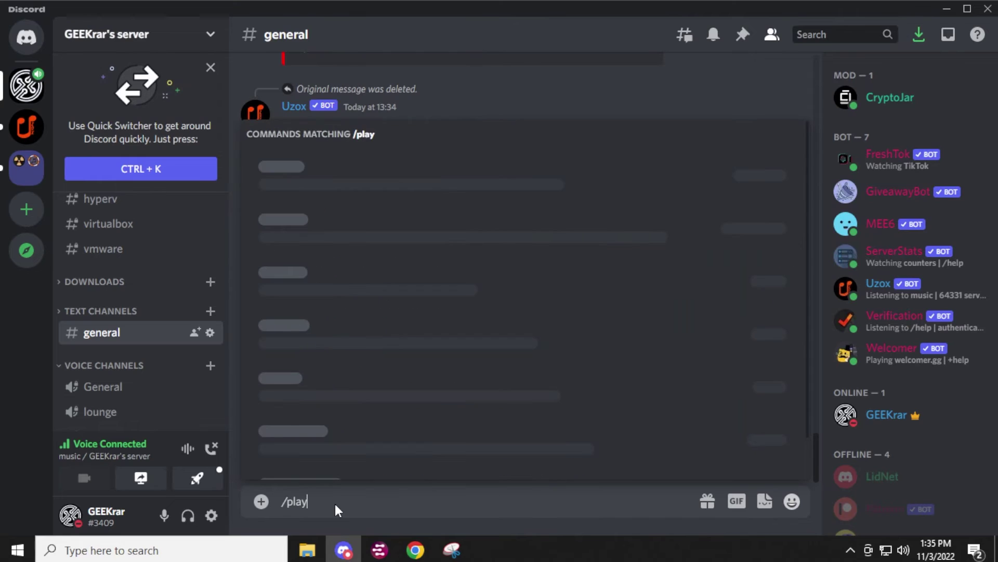
{"action": "key", "text": "Tab"}
{"action": "type", "text": "https://www.youtube.com/watch?v=akJ0yUJRyQY"}
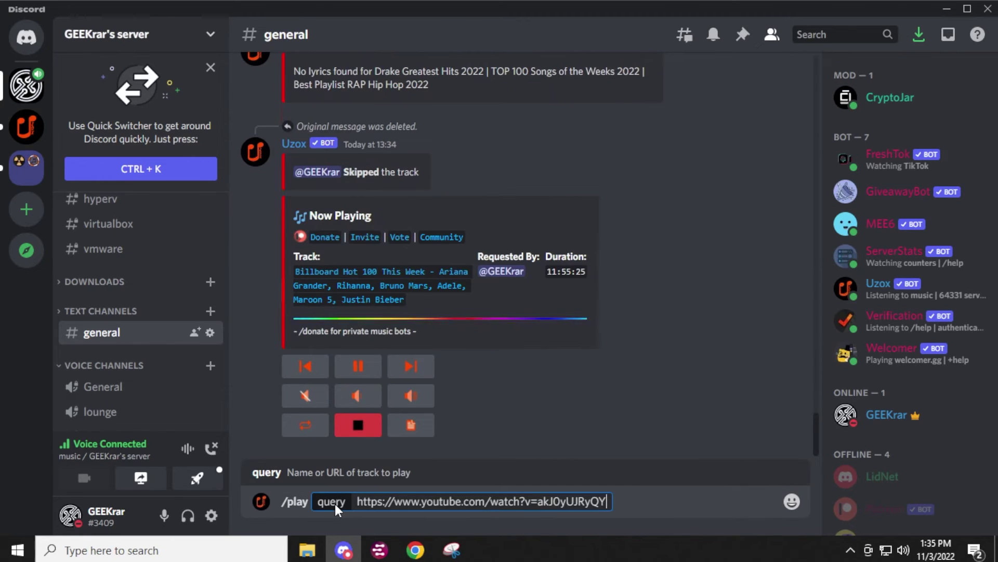
{"action": "key", "text": "Return"}
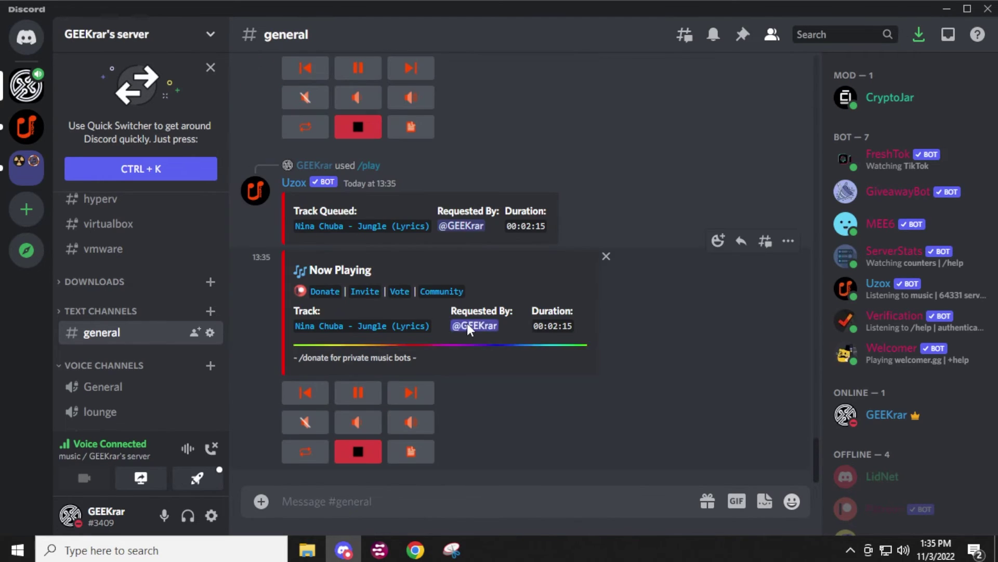
Request lyrics for Nina Chuba - Jungle and scroll through Uzox's lyrics reply
{"action": "left_click", "coordinate": [416, 454]}
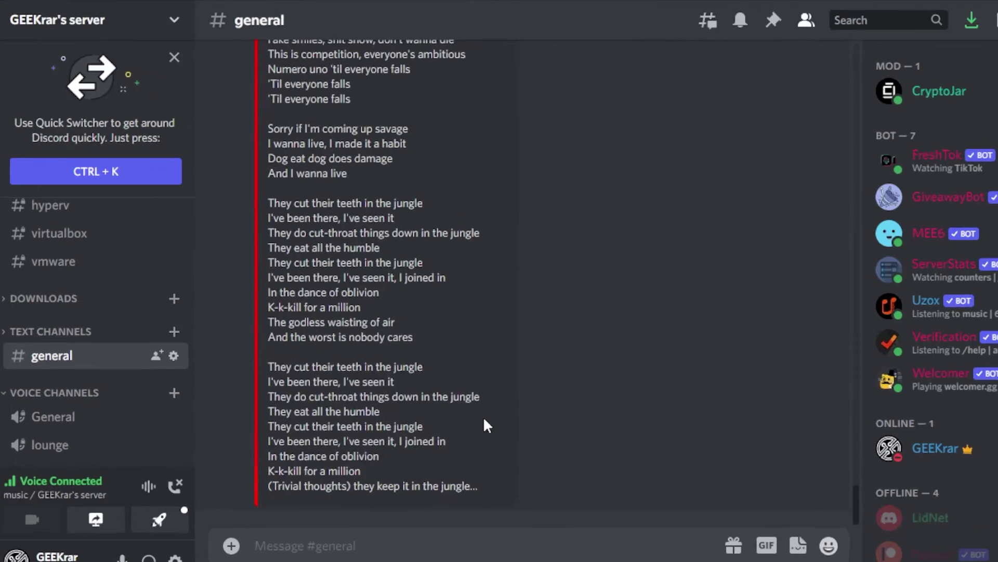
{"action": "scroll", "coordinate": [483, 300], "scroll_direction": "up", "scroll_amount": 8}
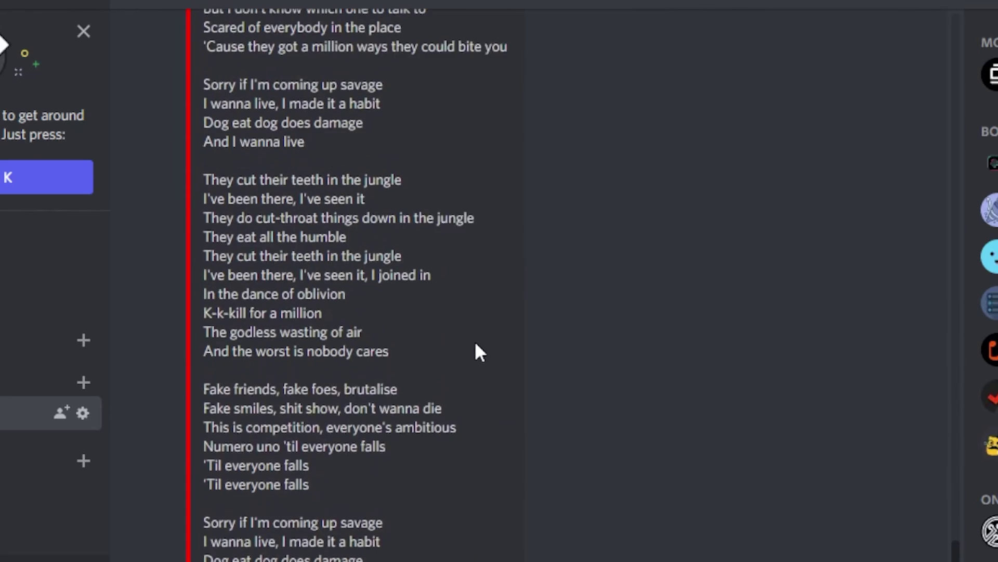
{"action": "scroll", "coordinate": [475, 341], "scroll_direction": "up", "scroll_amount": 3}
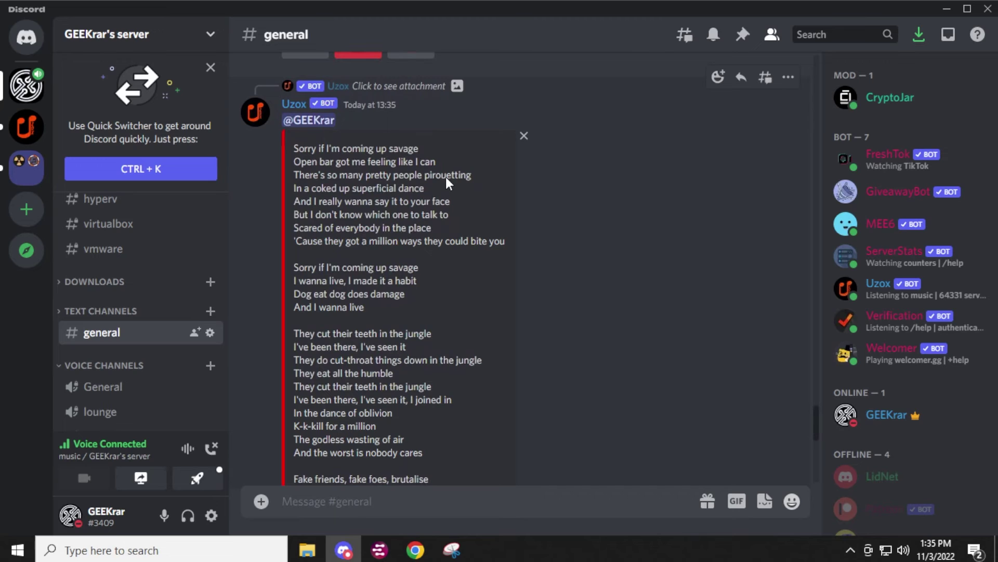
{"action": "scroll", "coordinate": [419, 183], "scroll_direction": "down", "scroll_amount": 8}
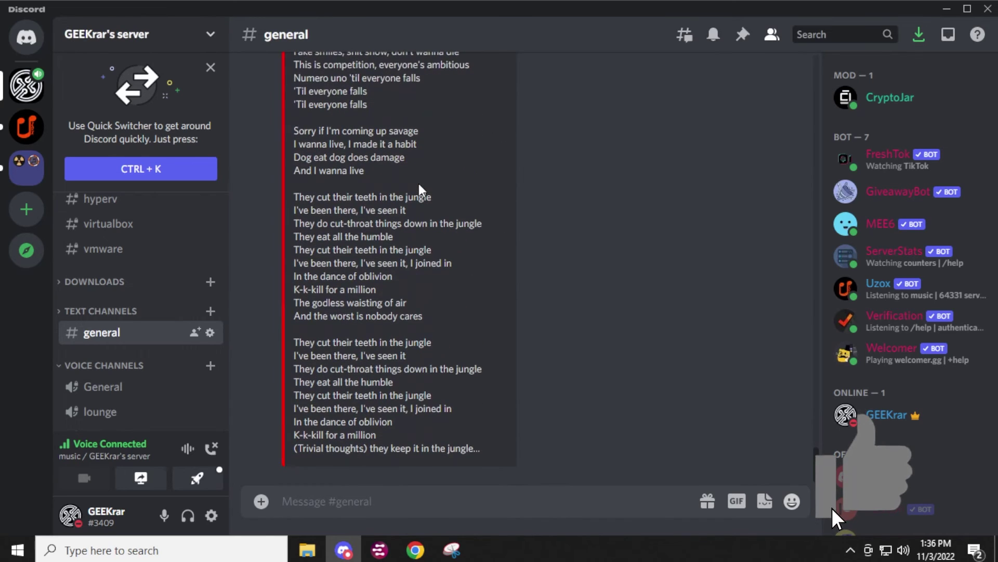